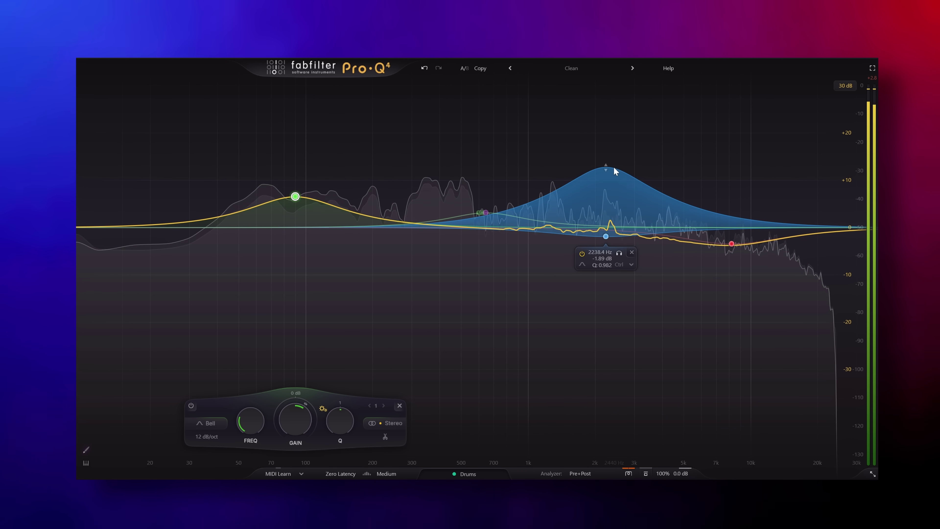
- Pull band 2 down to about -9.5 dB and limit it to the Mid channel
{"action": "left_click_drag", "start_coordinate": [607, 237], "coordinate": [611, 272]}
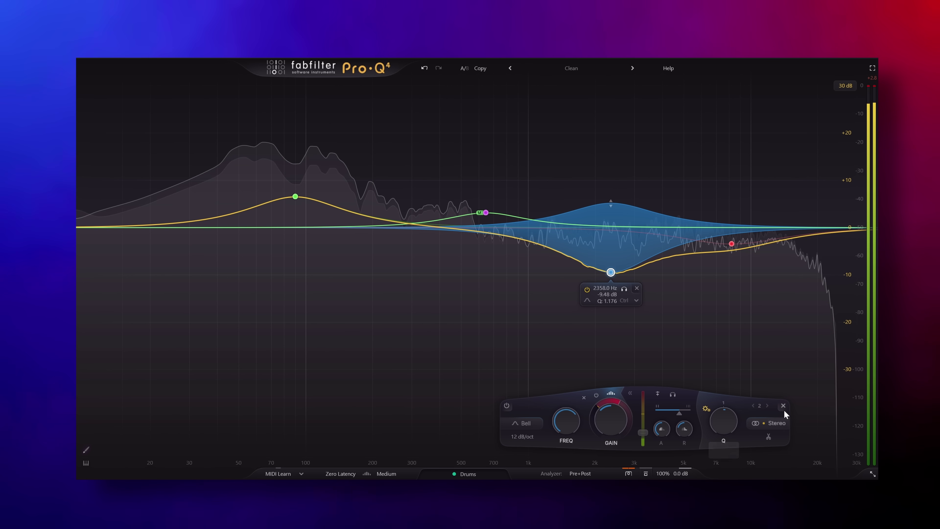
{"action": "left_click", "coordinate": [778, 424]}
{"action": "left_click", "coordinate": [773, 401]}
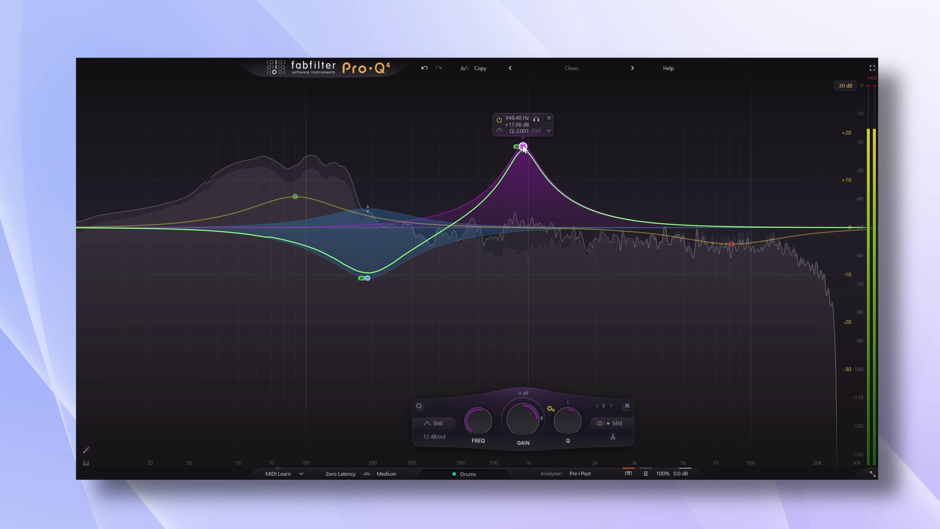
- Switch the purple band to Side processing and boost it to about +20 dB
{"action": "scroll", "coordinate": [532, 403], "scroll_direction": "down", "scroll_amount": 6}
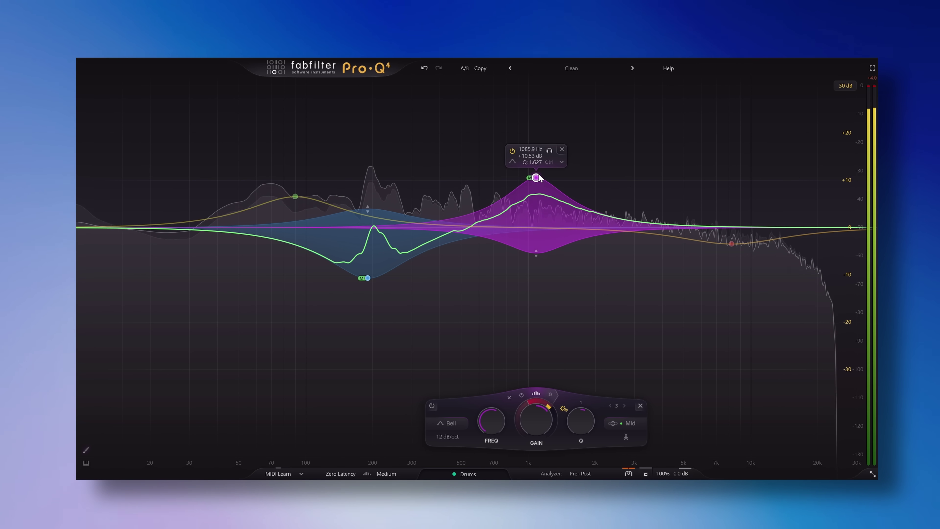
{"action": "left_click", "coordinate": [633, 423]}
{"action": "left_click", "coordinate": [636, 376]}
{"action": "left_click_drag", "start_coordinate": [544, 422], "coordinate": [578, 443]}
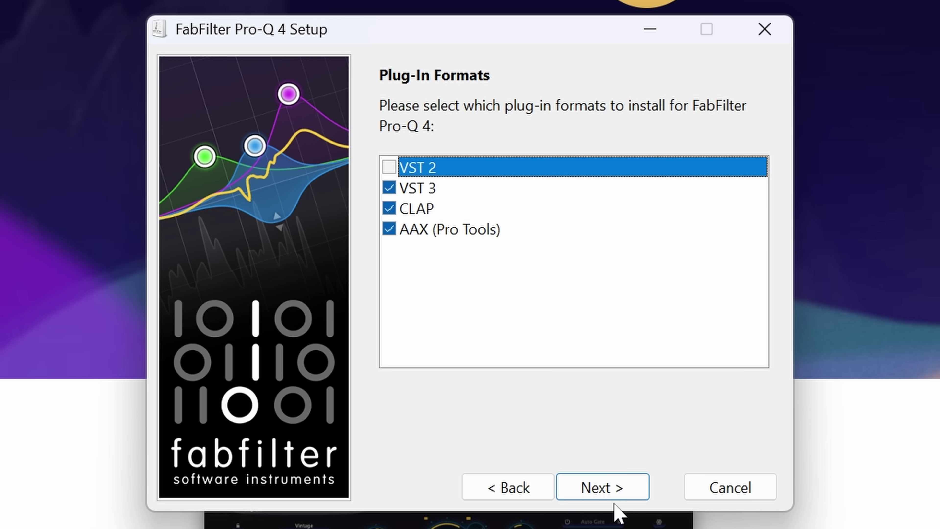
- Accept the destination folder and shortcut pages to start copying the files
{"action": "left_click", "coordinate": [616, 488]}
{"action": "left_click", "coordinate": [610, 488]}
{"action": "left_click", "coordinate": [610, 488]}
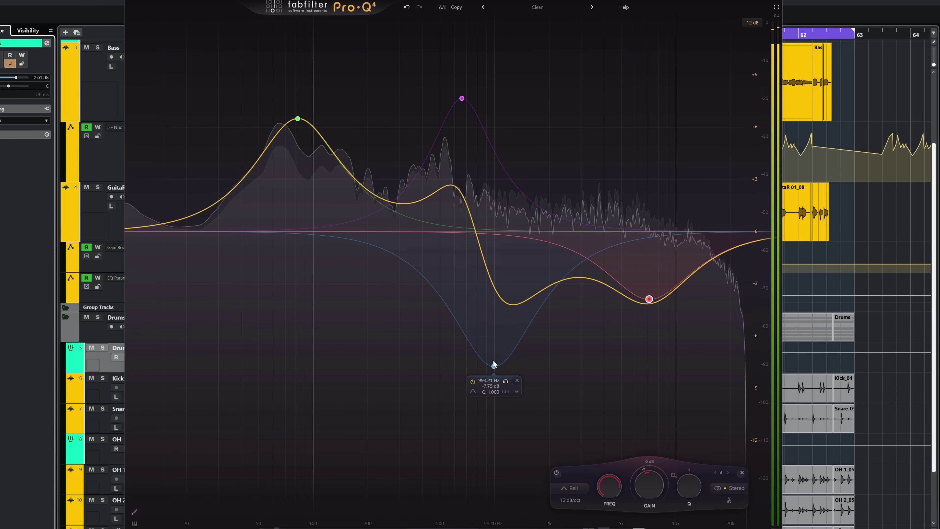
- Move the low band to 107 Hz +4.7 dB and make the purple band a Mid-only 679 Hz +6.5 dB boost
{"action": "left_click_drag", "start_coordinate": [494, 356], "coordinate": [493, 336]}
{"action": "left_click_drag", "start_coordinate": [298, 119], "coordinate": [316, 154]}
{"action": "left_click_drag", "start_coordinate": [462, 98], "coordinate": [464, 118]}
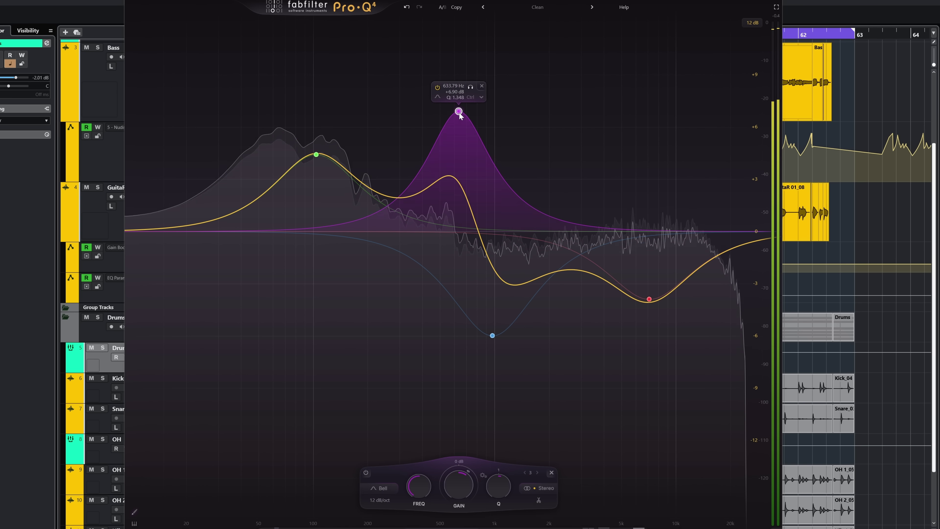
{"action": "left_click", "coordinate": [544, 487]}
{"action": "left_click", "coordinate": [544, 456]}
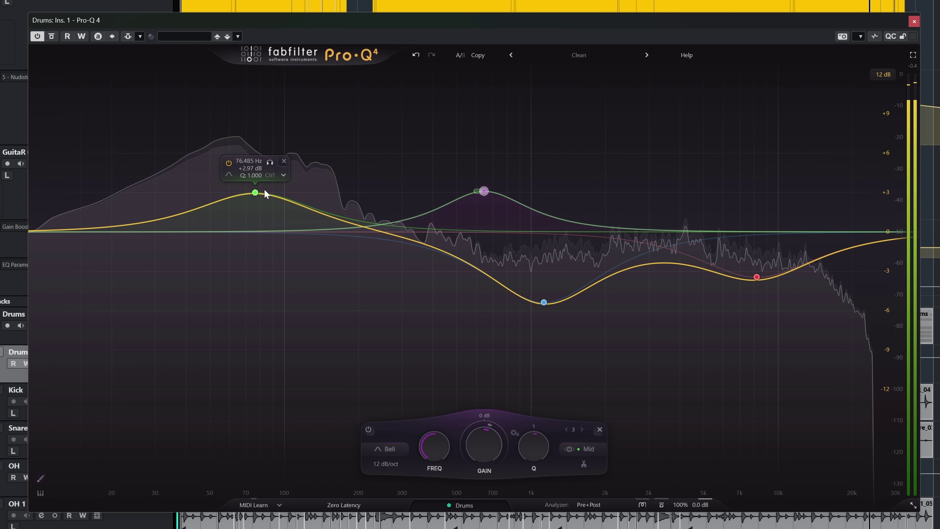
- Lower the low band to +1.7 dB and give band 2 near 1091 Hz a dynamic cut to -9.4 dB
{"action": "left_click_drag", "start_coordinate": [261, 192], "coordinate": [266, 210]}
{"action": "left_click_drag", "start_coordinate": [544, 303], "coordinate": [540, 269]}
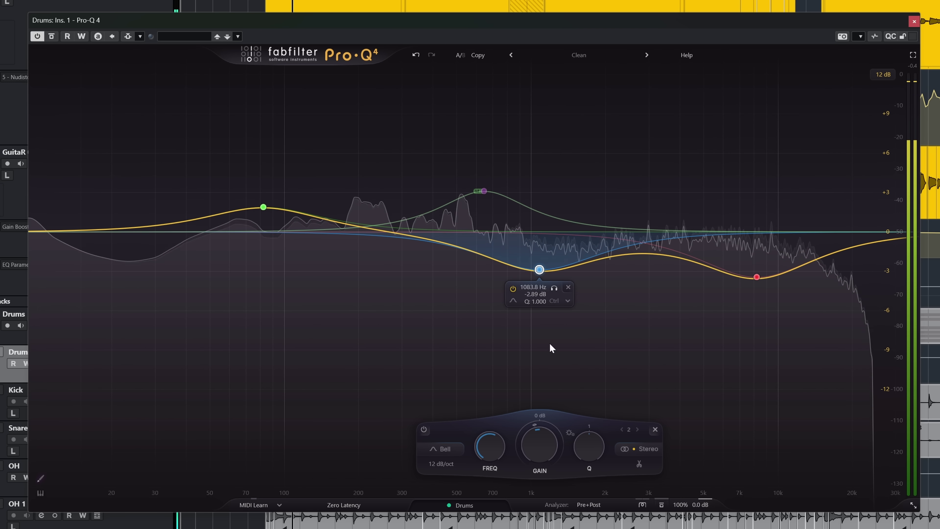
{"action": "left_click_drag", "start_coordinate": [540, 423], "coordinate": [459, 522]}
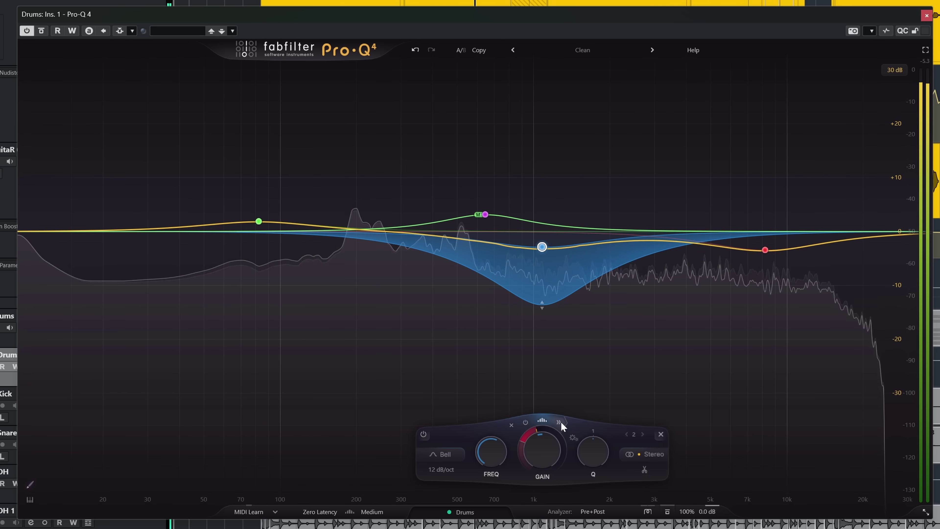
{"action": "left_click", "coordinate": [513, 122]}
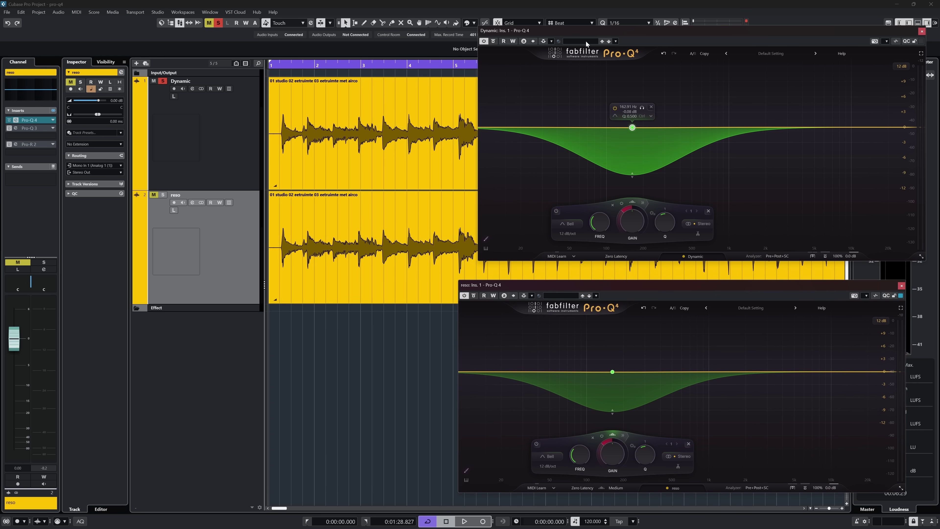
- Play the loop and alternate soloing the reso and Dynamic tracks to compare their cuts
{"action": "left_click_drag", "start_coordinate": [588, 34], "coordinate": [568, 44]}
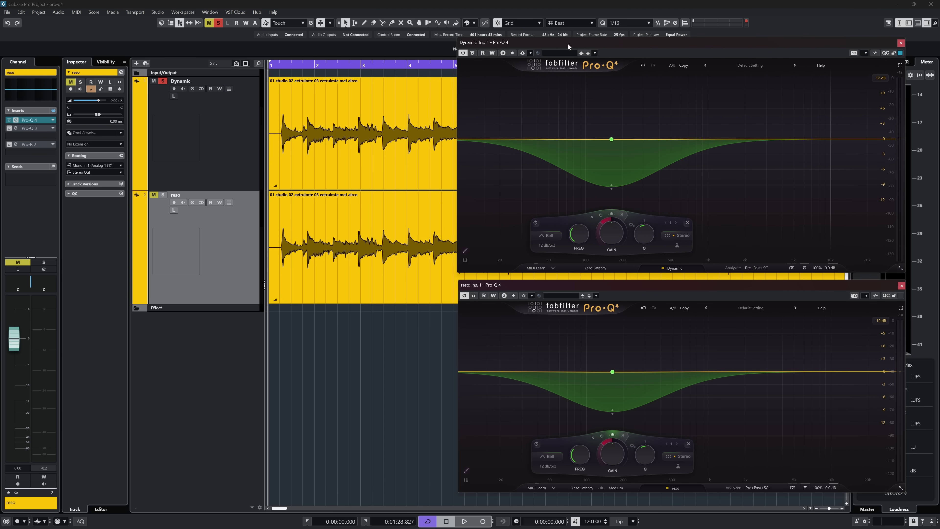
{"action": "key", "text": "space"}
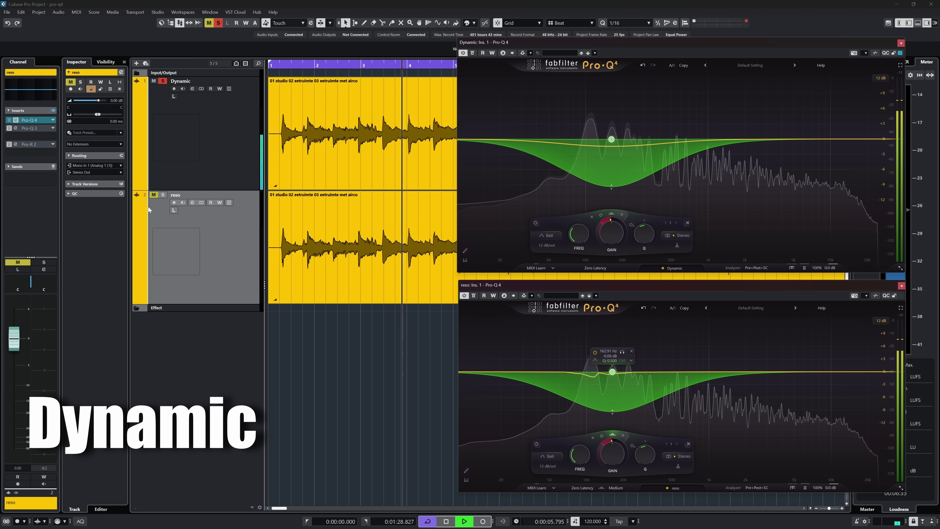
{"action": "left_click", "coordinate": [163, 196]}
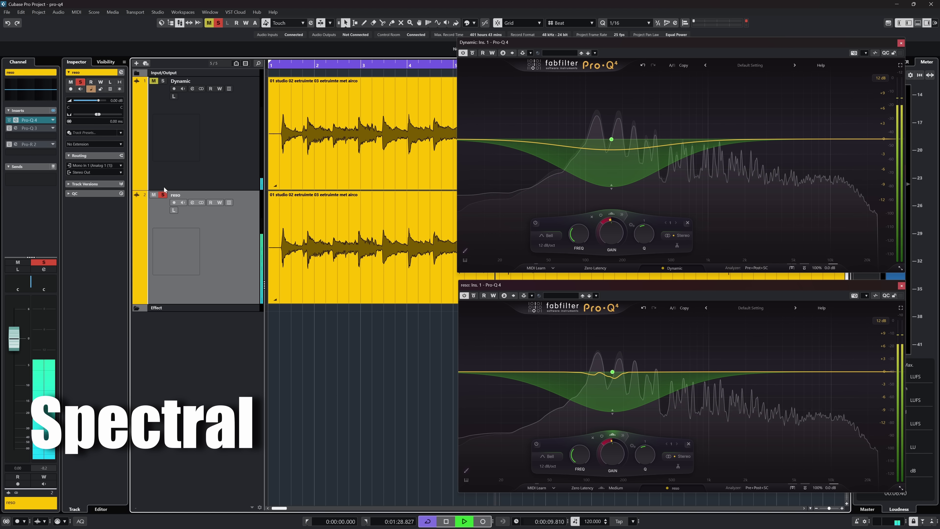
{"action": "left_click", "coordinate": [163, 81]}
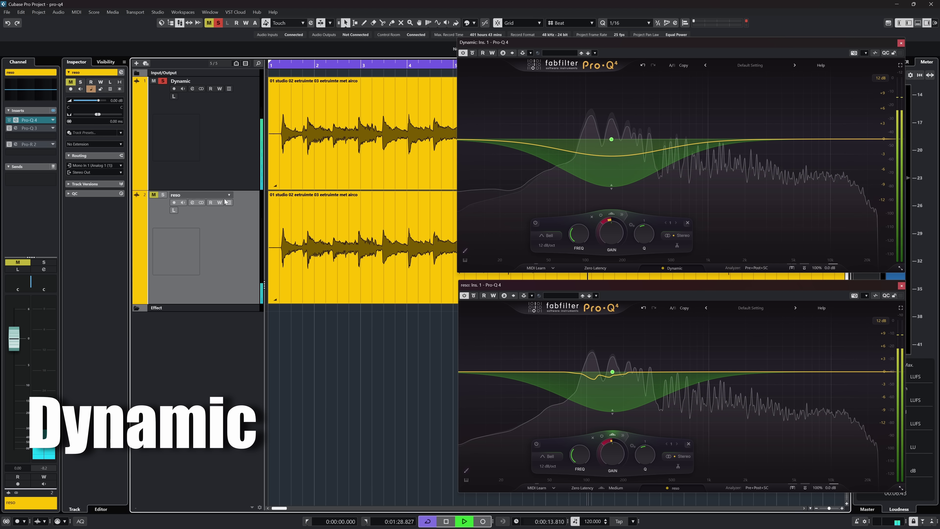
{"action": "left_click", "coordinate": [164, 195]}
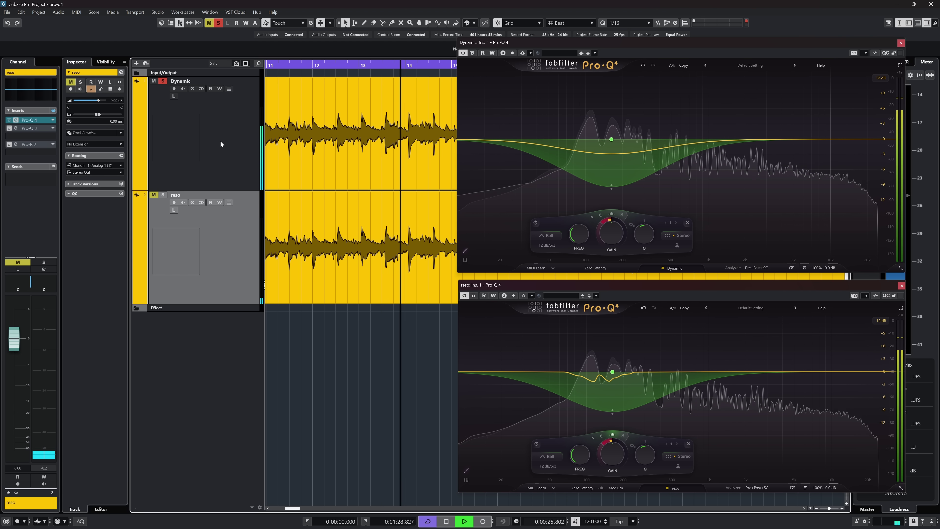
{"action": "left_click", "coordinate": [165, 197], "text": "ctrl"}
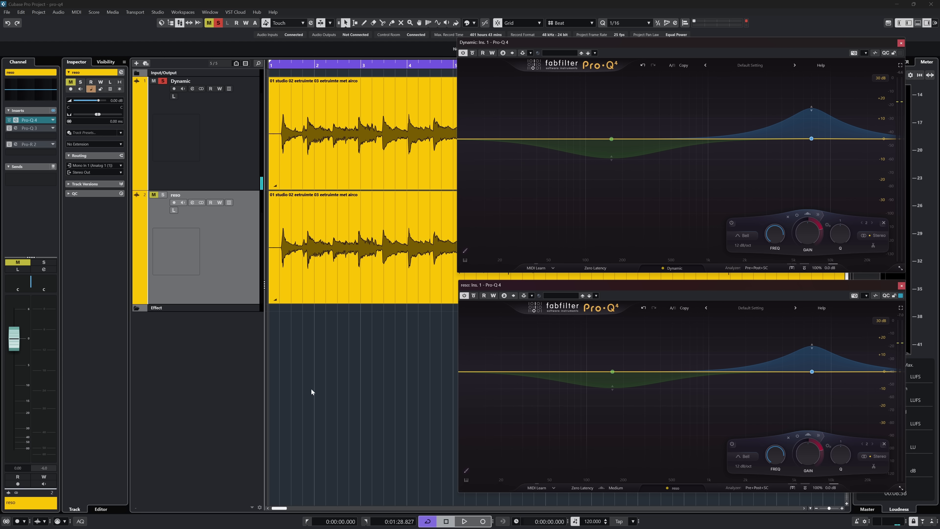
- Play back the high-boost versions, soloing reso, then Dynamic, then reso again
{"action": "key", "text": "space"}
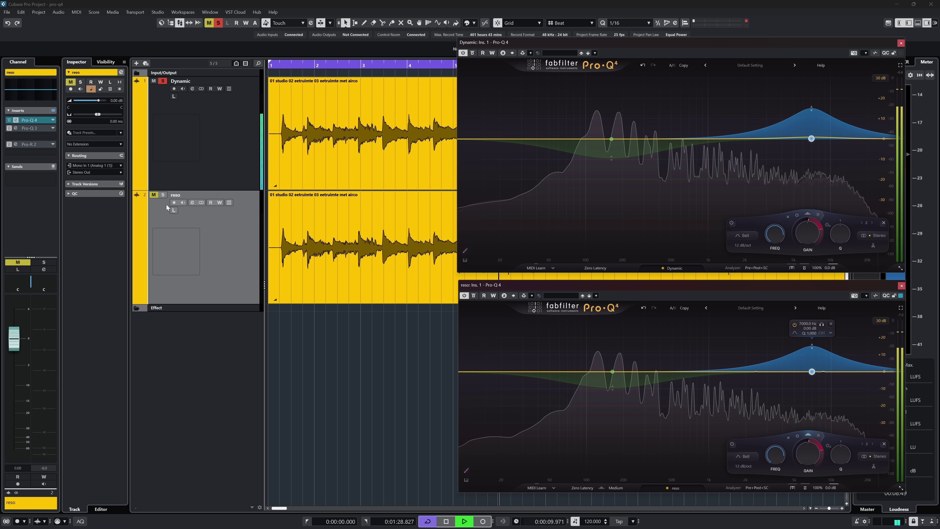
{"action": "left_click", "coordinate": [163, 195], "text": "ctrl"}
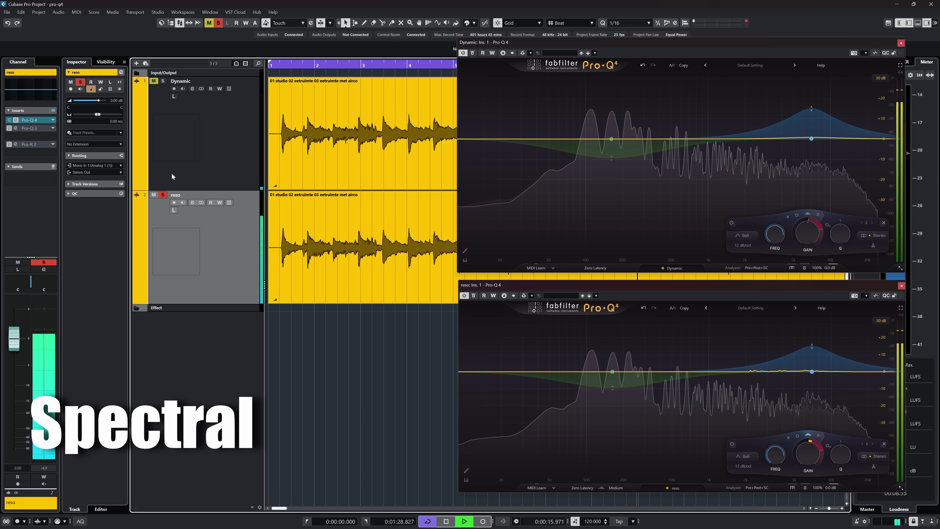
{"action": "left_click", "coordinate": [163, 81], "text": "ctrl"}
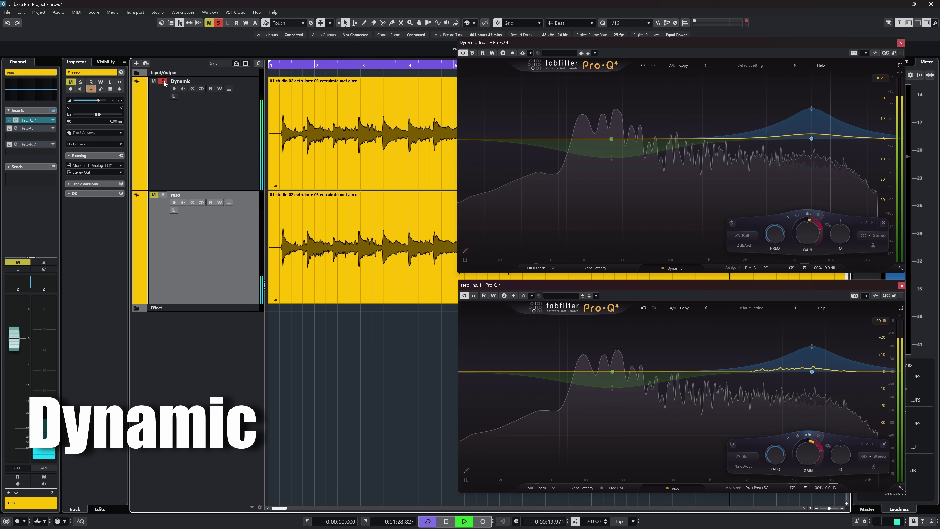
{"action": "left_click", "coordinate": [163, 195], "text": "ctrl"}
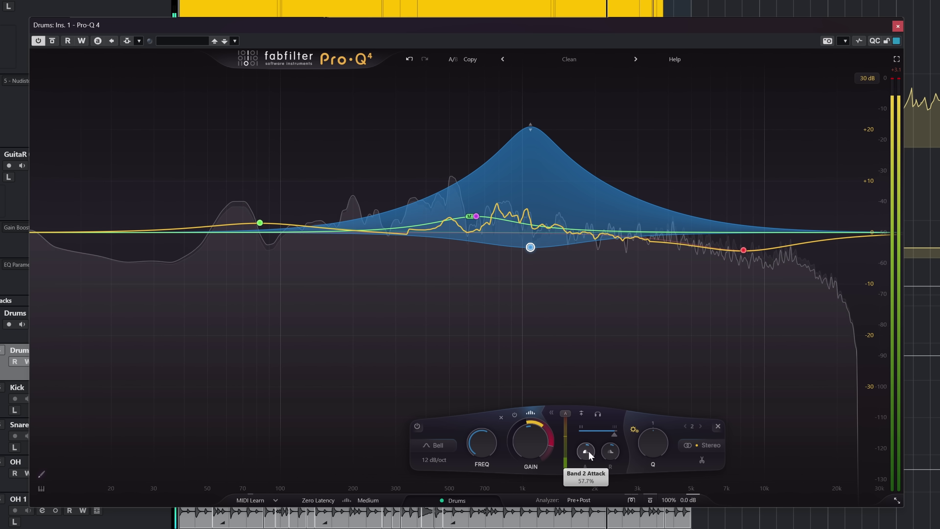
- Set band 2's spectral density to 70.6% and its dynamic range to +13.41 dB
{"action": "left_click_drag", "start_coordinate": [614, 434], "coordinate": [602, 439]}
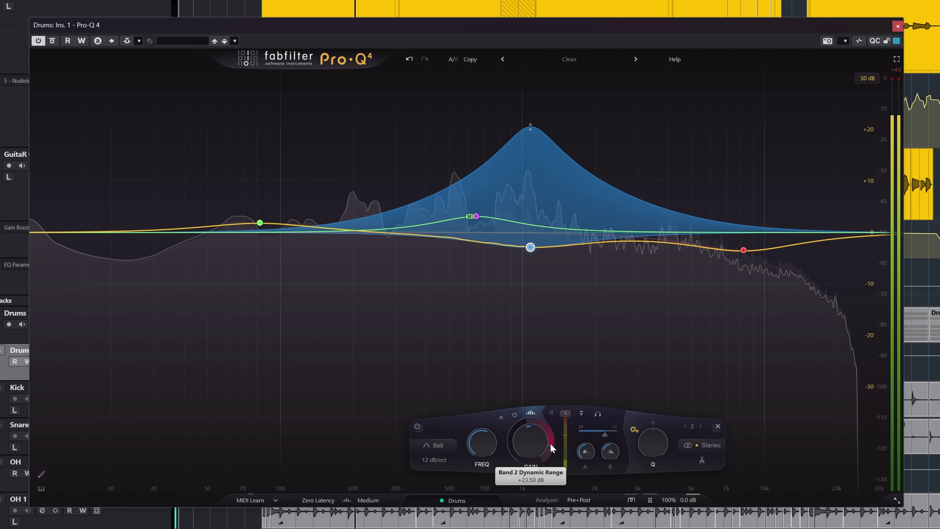
{"action": "left_click_drag", "start_coordinate": [551, 445], "coordinate": [550, 476]}
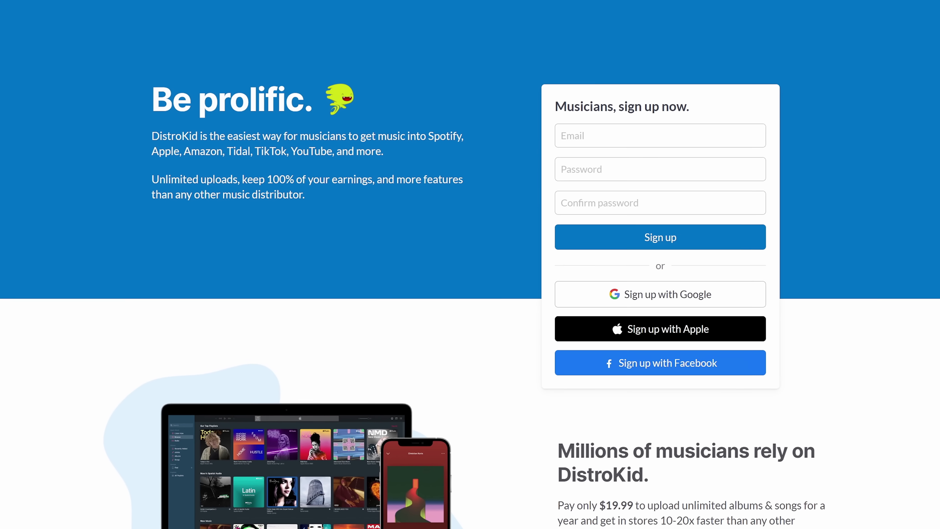
- Return to the DistroKid home page and scroll the upload form down to the Track 1 section
{"action": "scroll", "coordinate": [470, 265], "scroll_direction": "down", "scroll_amount": 3}
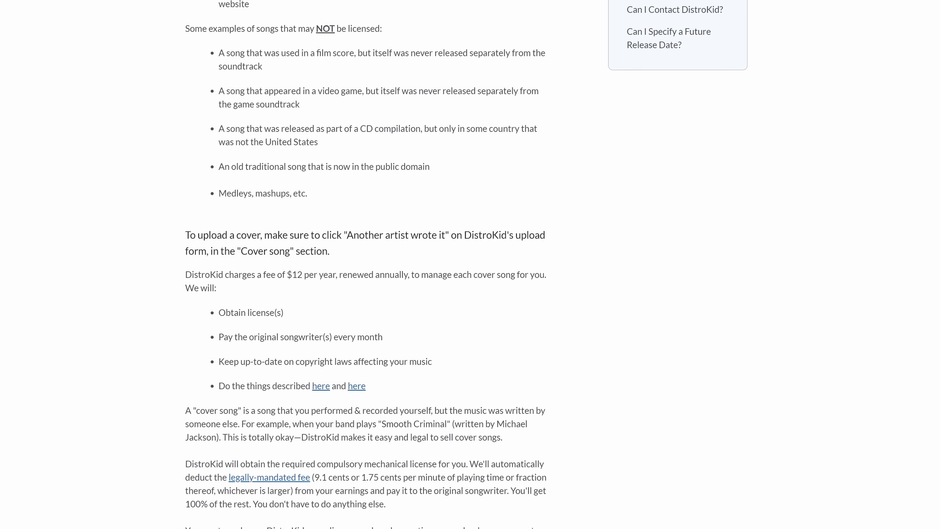
{"action": "scroll", "coordinate": [470, 265], "scroll_direction": "up", "scroll_amount": 4}
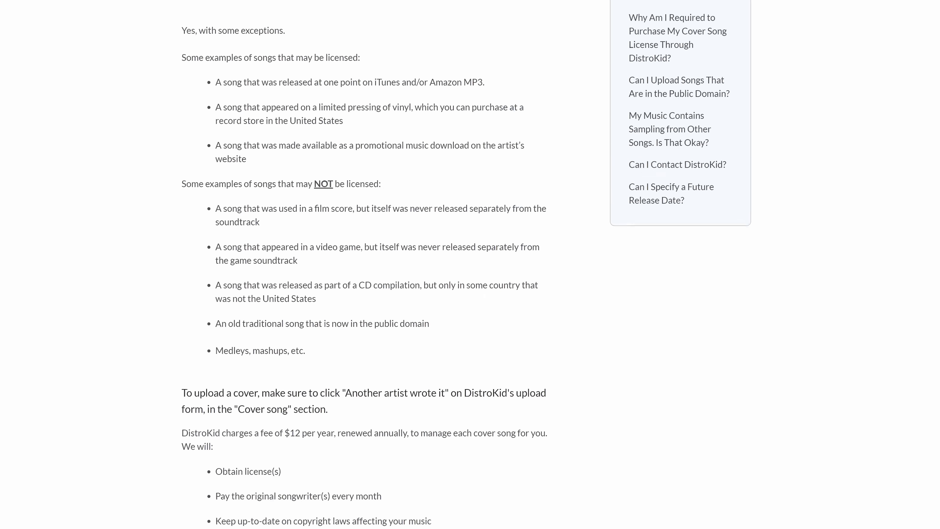
{"action": "scroll", "coordinate": [426, 93], "scroll_direction": "up", "scroll_amount": 5}
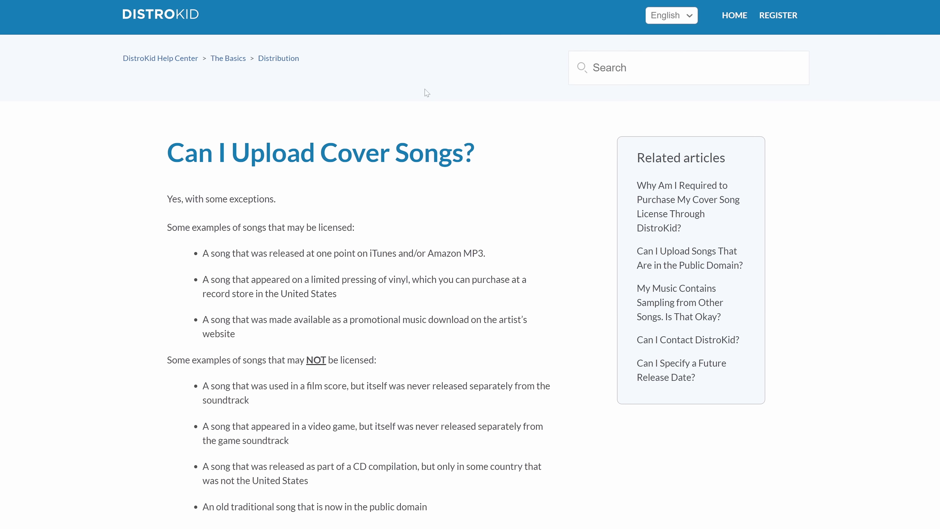
{"action": "left_click", "coordinate": [177, 14]}
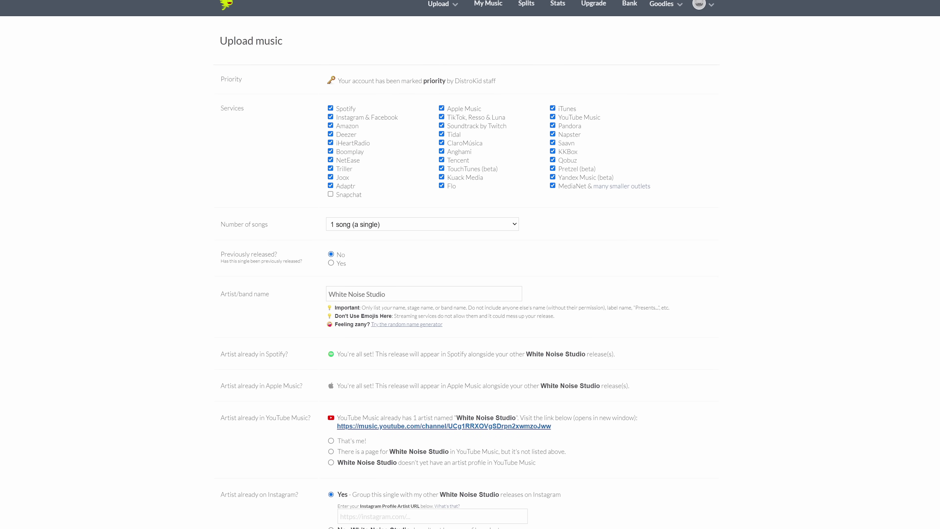
{"action": "scroll", "coordinate": [471, 265], "scroll_direction": "down", "scroll_amount": 10}
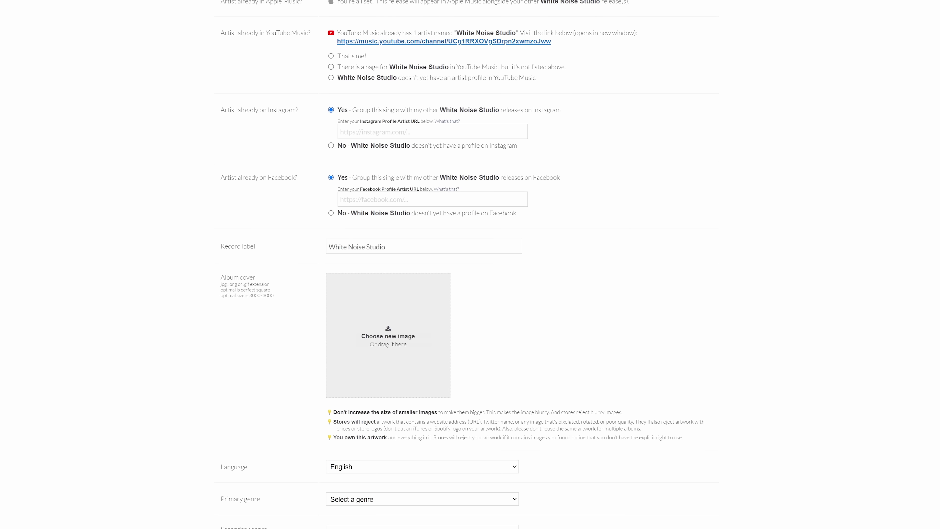
{"action": "scroll", "coordinate": [470, 264], "scroll_direction": "down", "scroll_amount": 5}
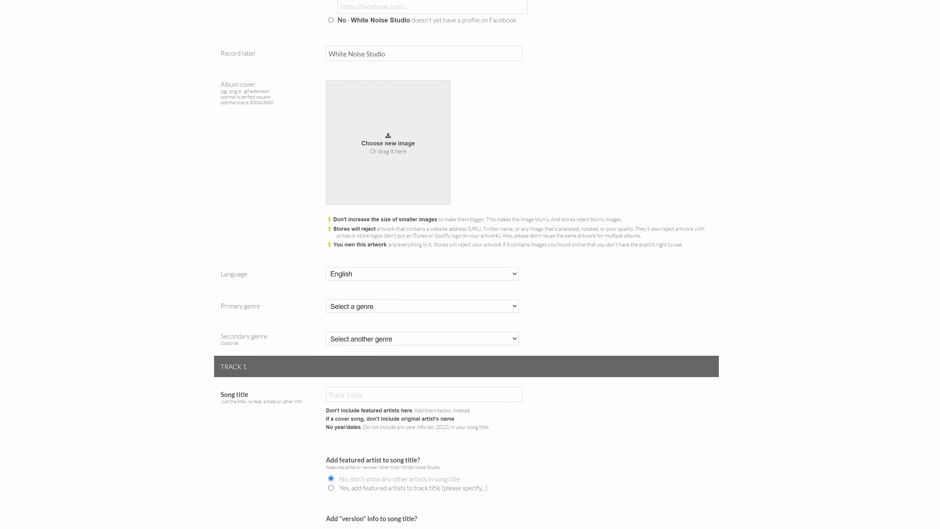
{"action": "scroll", "coordinate": [470, 264], "scroll_direction": "down", "scroll_amount": 1}
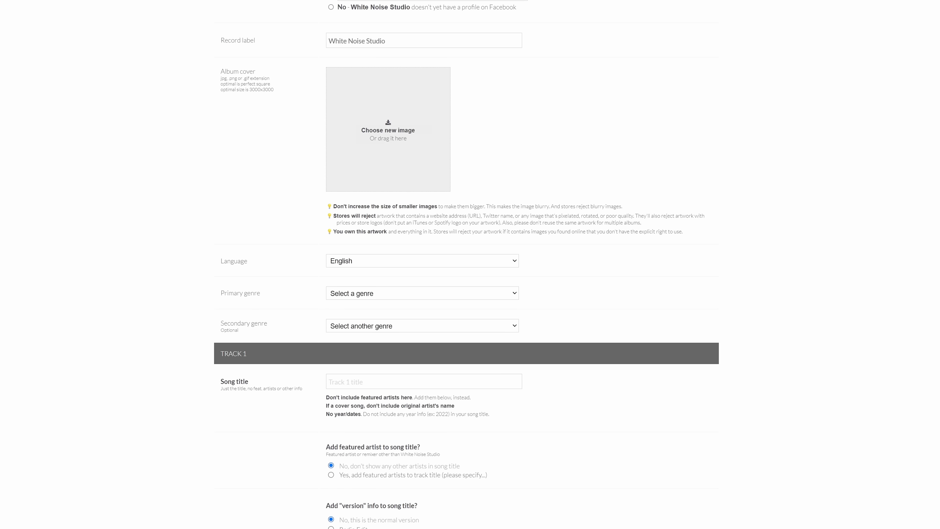
{"action": "scroll", "coordinate": [470, 264], "scroll_direction": "down", "scroll_amount": 1}
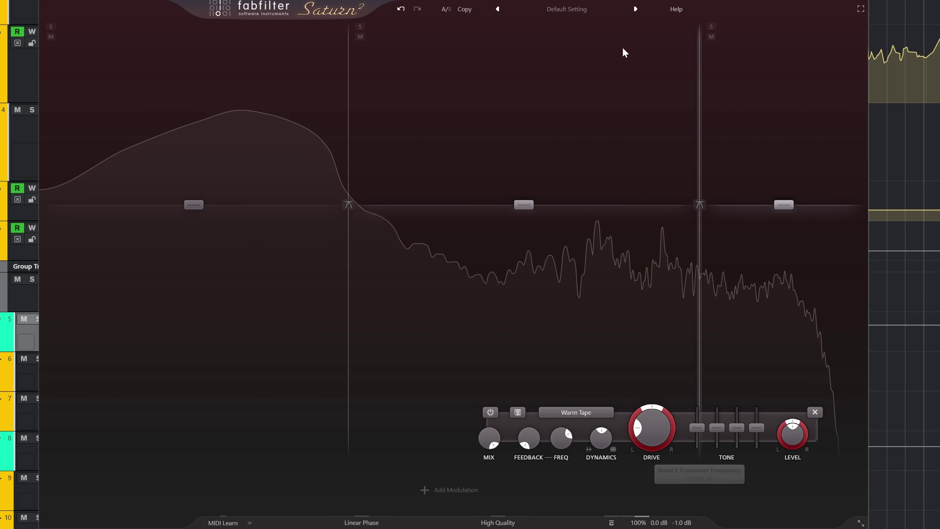
- Raise the middle band's drive to 61.6% and its output level to +7.46 dB
{"action": "left_click_drag", "start_coordinate": [523, 426], "coordinate": [539, 374]}
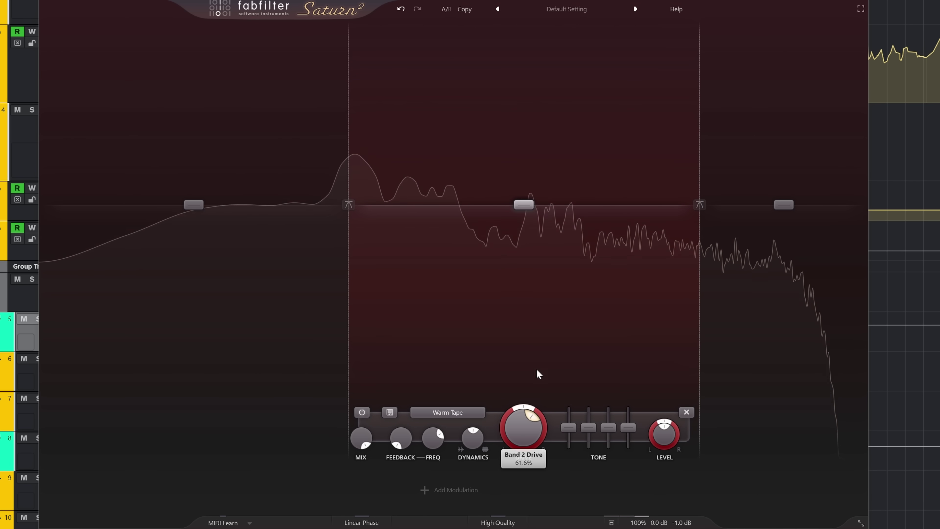
{"action": "left_click_drag", "start_coordinate": [524, 204], "coordinate": [529, 169]}
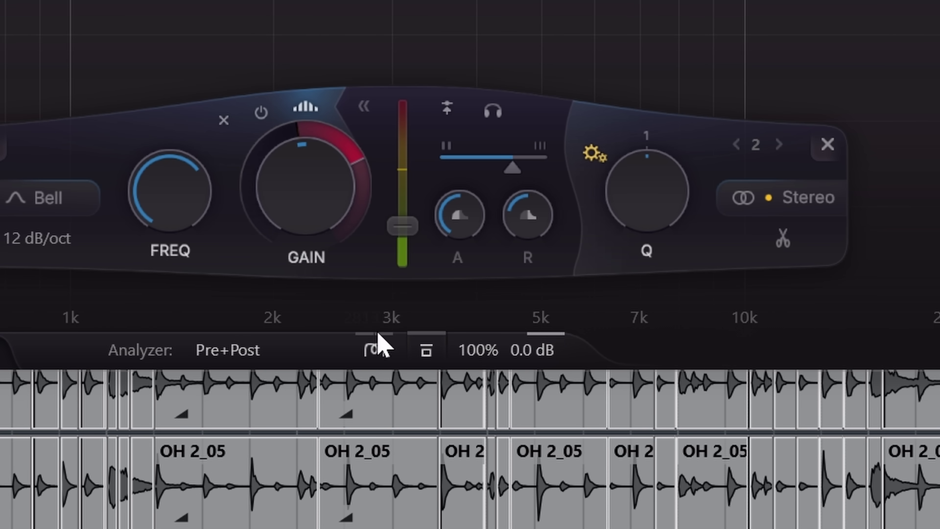
- Audition the Subtle and Warm character modes, settling on Subtle
{"action": "left_click", "coordinate": [592, 423]}
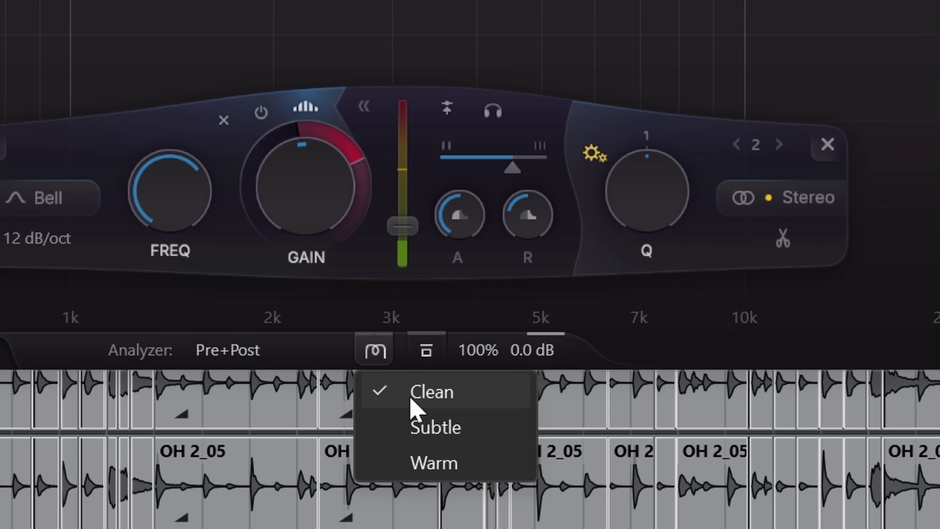
{"action": "left_click", "coordinate": [419, 434]}
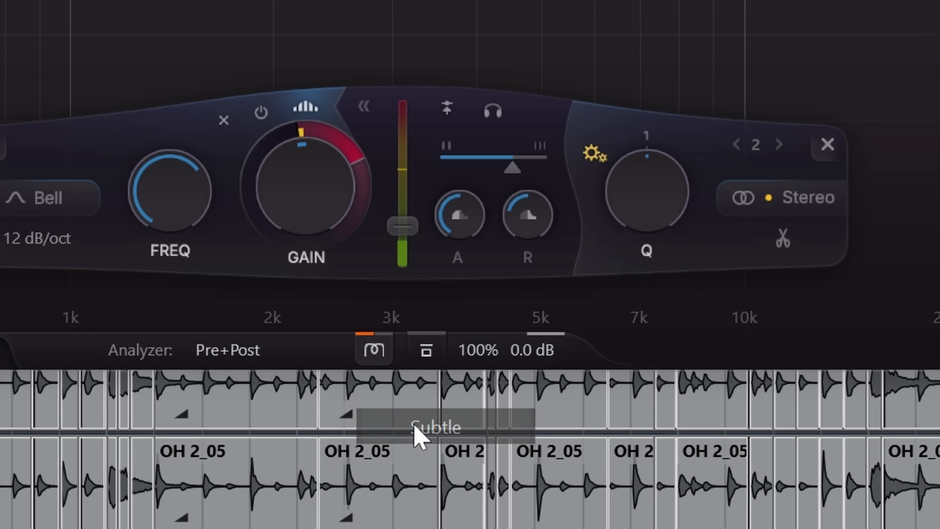
{"action": "left_click", "coordinate": [376, 352]}
{"action": "left_click", "coordinate": [414, 463]}
{"action": "left_click", "coordinate": [382, 355]}
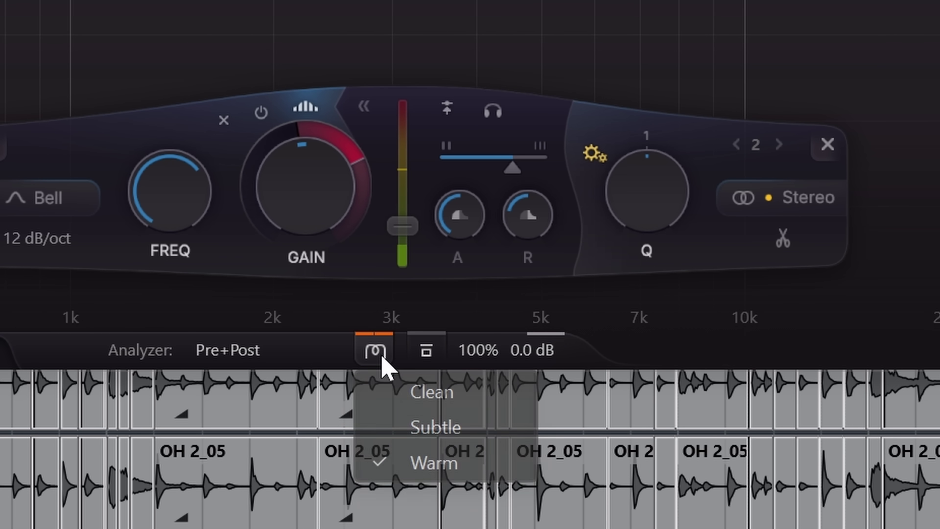
{"action": "left_click", "coordinate": [414, 437]}
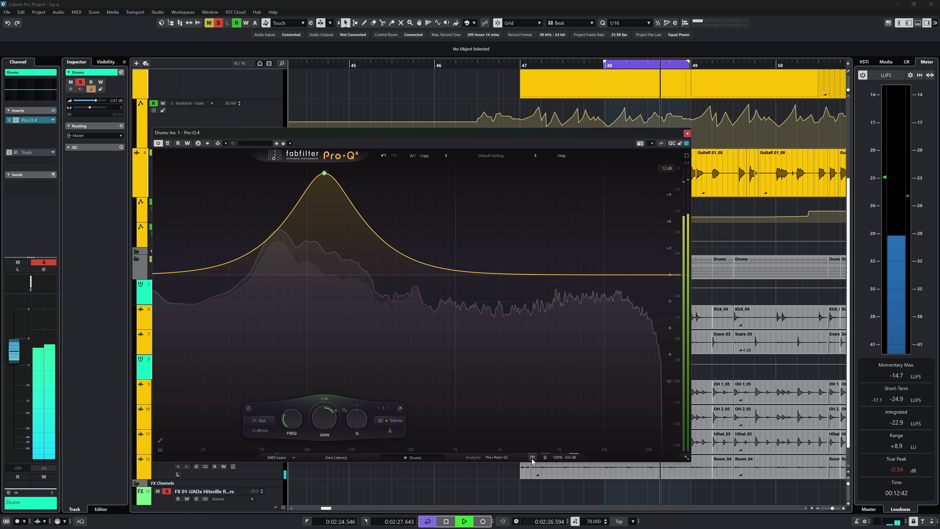
- Open the character mode choices, then move the bell boost to about 2.2 kHz
{"action": "mouse_move", "coordinate": [532, 459]}
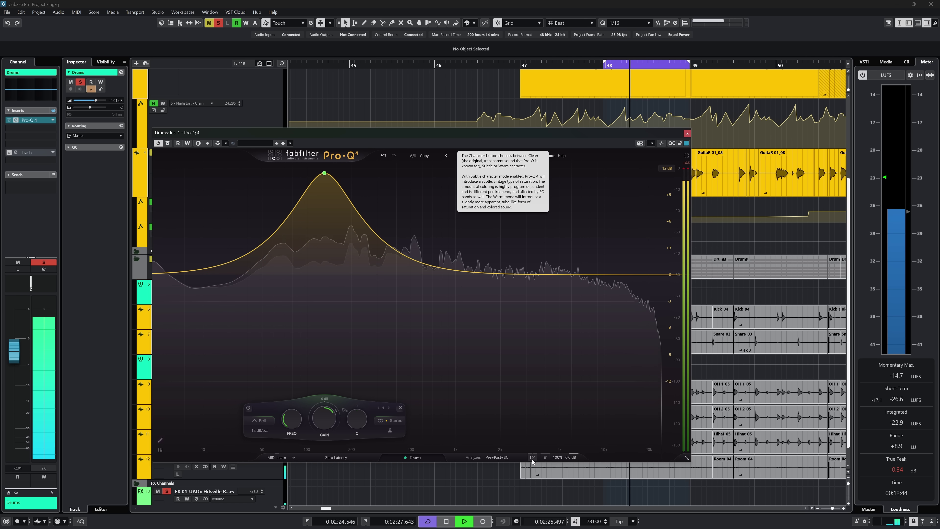
{"action": "left_click", "coordinate": [533, 458]}
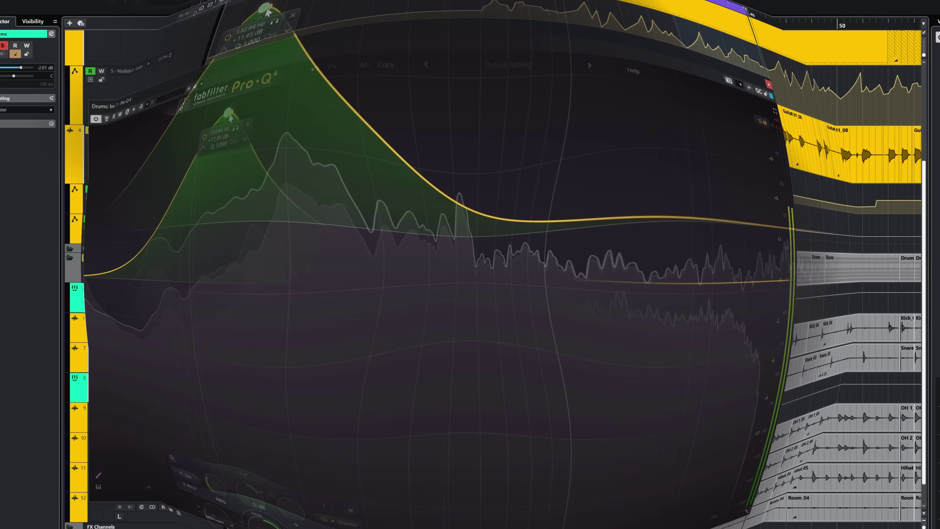
{"action": "mouse_move", "coordinate": [327, 175]}
{"action": "left_click_drag", "start_coordinate": [332, 93], "coordinate": [645, 179]}
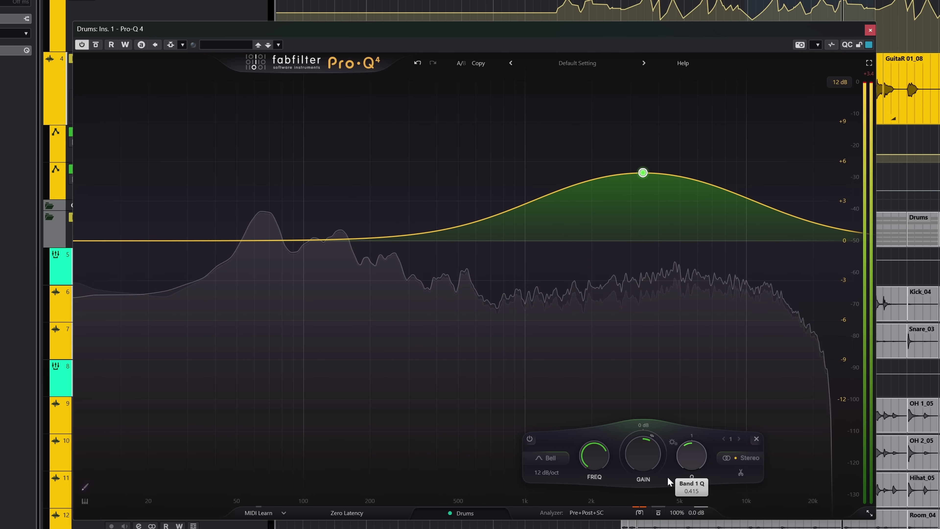
{"action": "left_click_drag", "start_coordinate": [644, 174], "coordinate": [602, 177]}
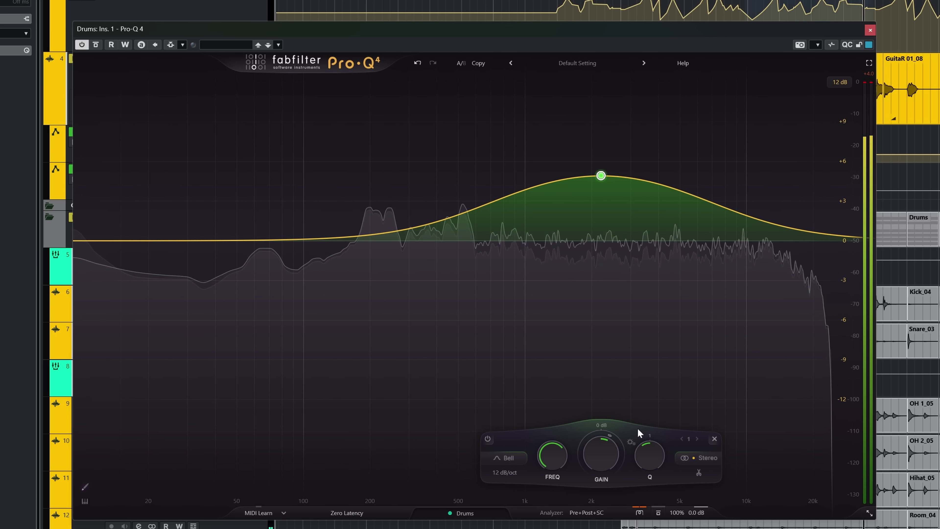
- Give band 1 an upward dynamic gain range with its static gain at 0 dB
{"action": "mouse_move", "coordinate": [593, 452]}
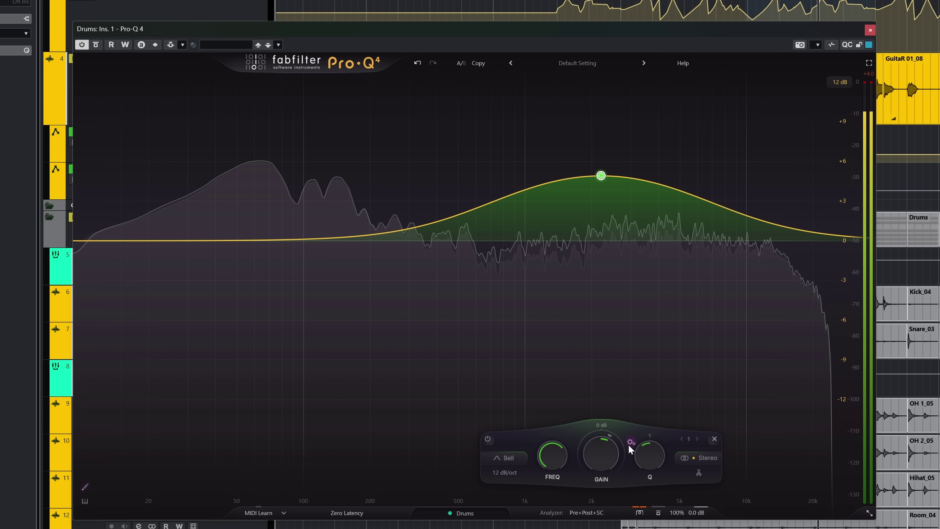
{"action": "left_click_drag", "start_coordinate": [603, 432], "coordinate": [616, 330]}
{"action": "double_click", "coordinate": [604, 445]}
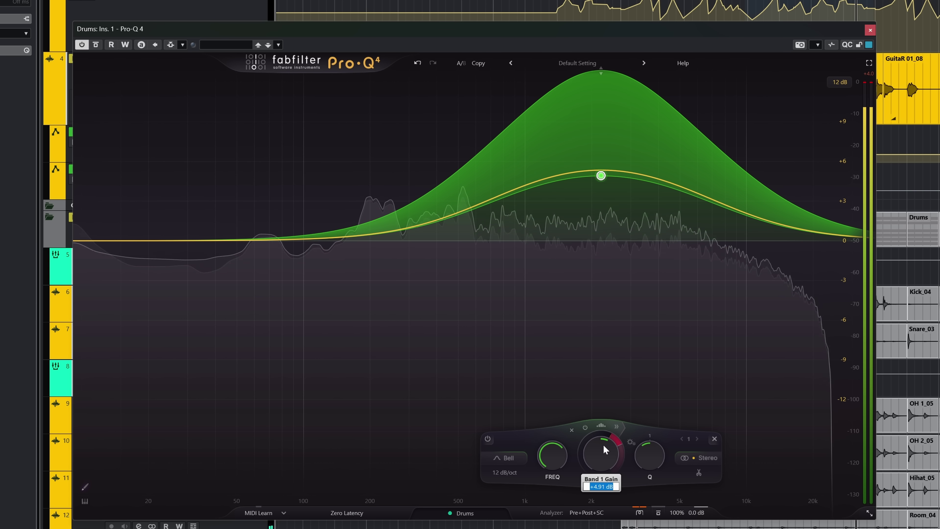
{"action": "type", "text": "0"}
{"action": "key", "text": "Return"}
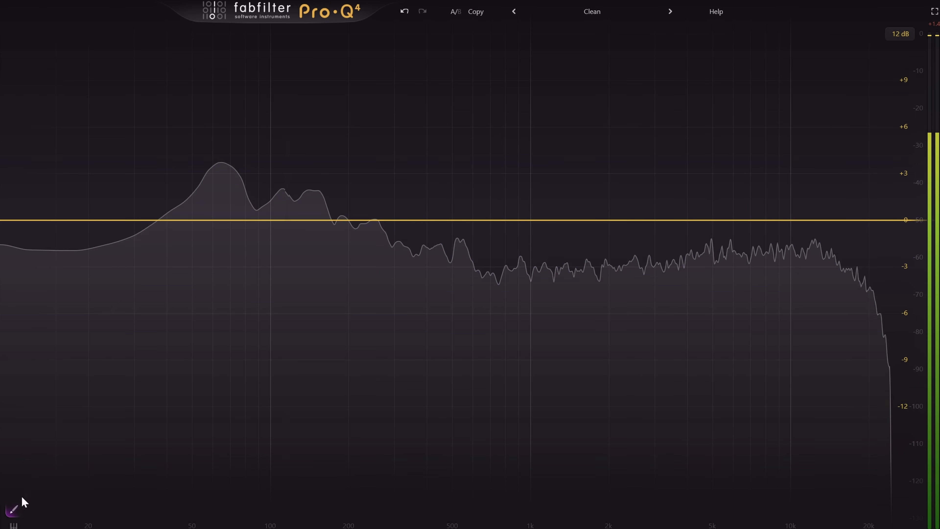
- Sketch a gentle low-shelf cut, then raise band 5 near 155 Hz slightly
{"action": "left_click", "coordinate": [13, 510]}
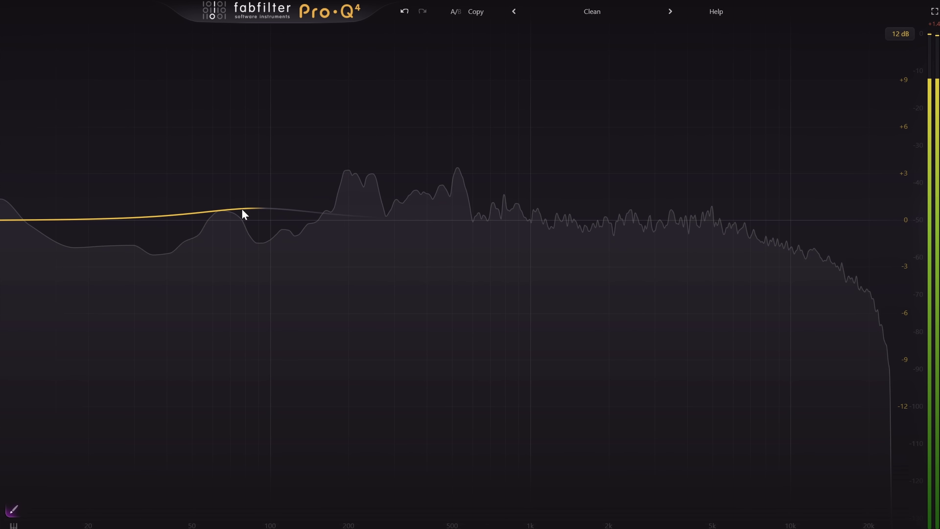
{"action": "mouse_move", "coordinate": [173, 220]}
{"action": "left_mouse_down"}
{"action": "mouse_move", "coordinate": [161, 219]}
{"action": "mouse_move", "coordinate": [201, 258]}
{"action": "mouse_move", "coordinate": [264, 187]}
{"action": "mouse_move", "coordinate": [288, 241]}
{"action": "mouse_move", "coordinate": [275, 214]}
{"action": "mouse_move", "coordinate": [187, 248]}
{"action": "mouse_move", "coordinate": [216, 279]}
{"action": "mouse_move", "coordinate": [258, 252]}
{"action": "mouse_move", "coordinate": [354, 223]}
{"action": "mouse_move", "coordinate": [430, 230]}
{"action": "mouse_move", "coordinate": [452, 262]}
{"action": "left_mouse_up"}
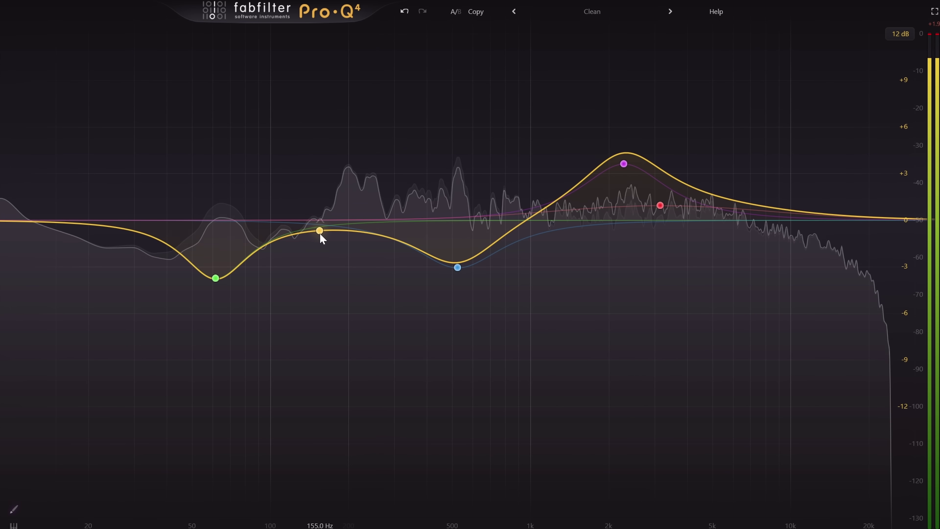
{"action": "left_click", "coordinate": [320, 230]}
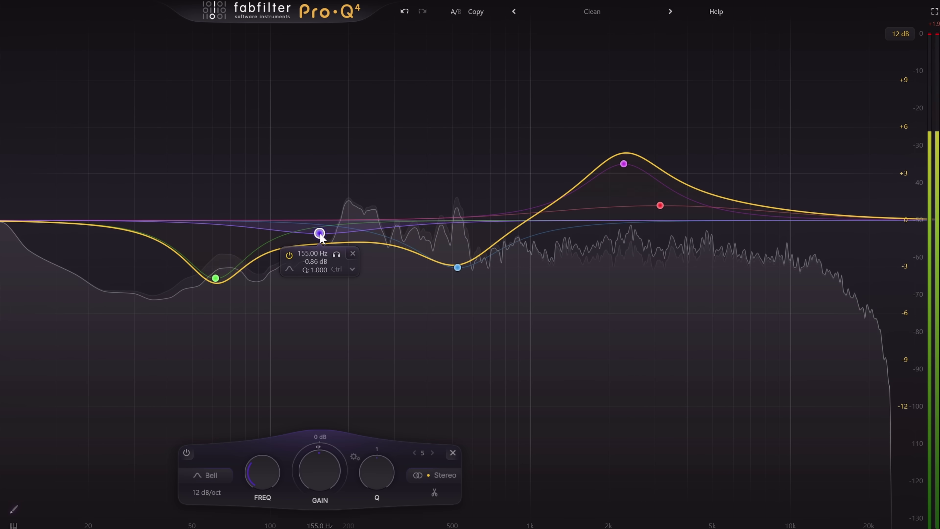
{"action": "left_click_drag", "start_coordinate": [314, 462], "coordinate": [320, 446]}
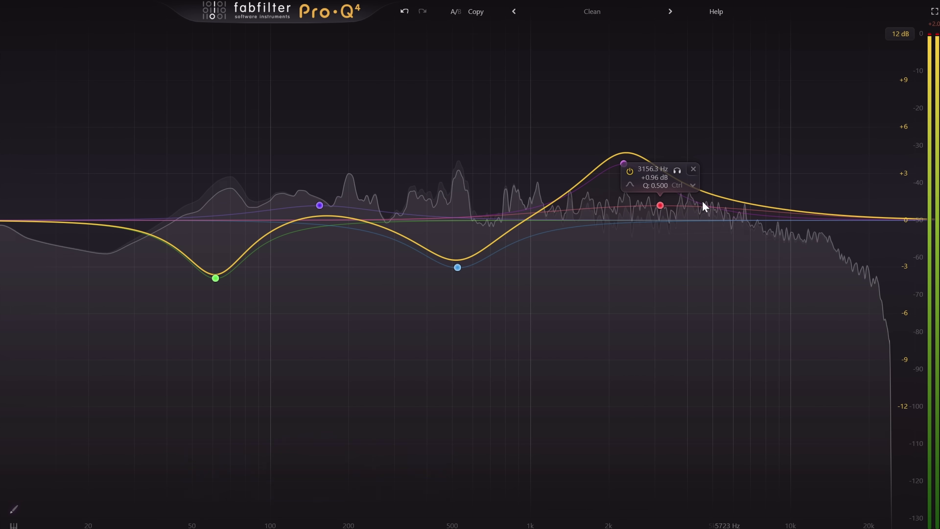
- Clear the bands and sketch a new curve: dips near 60 Hz and 500 Hz, boost around 2.5 kHz
{"action": "left_click", "coordinate": [17, 509]}
{"action": "mouse_move", "coordinate": [2, 374]}
{"action": "left_mouse_down"}
{"action": "mouse_move", "coordinate": [145, 277]}
{"action": "mouse_move", "coordinate": [653, 312]}
{"action": "mouse_move", "coordinate": [590, 374]}
{"action": "mouse_move", "coordinate": [502, 228]}
{"action": "left_mouse_up"}
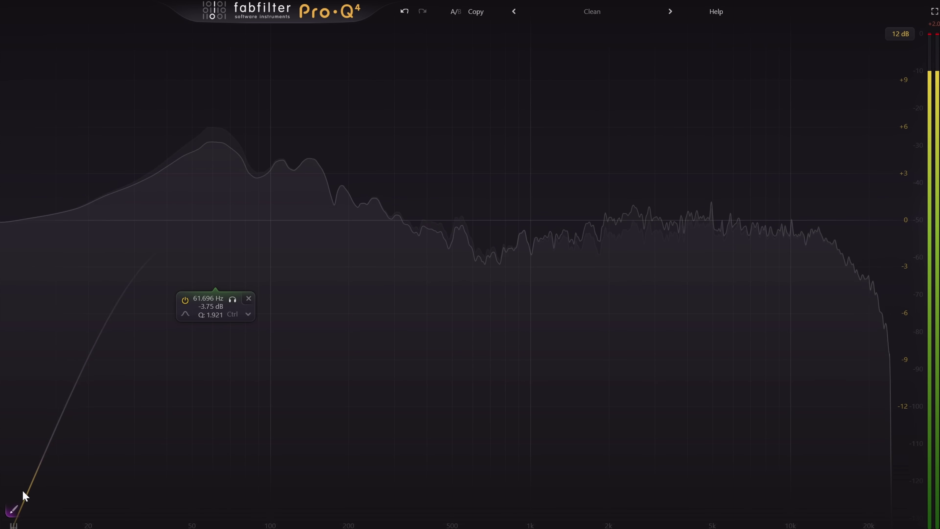
{"action": "left_click", "coordinate": [12, 509]}
{"action": "left_click", "coordinate": [13, 510]}
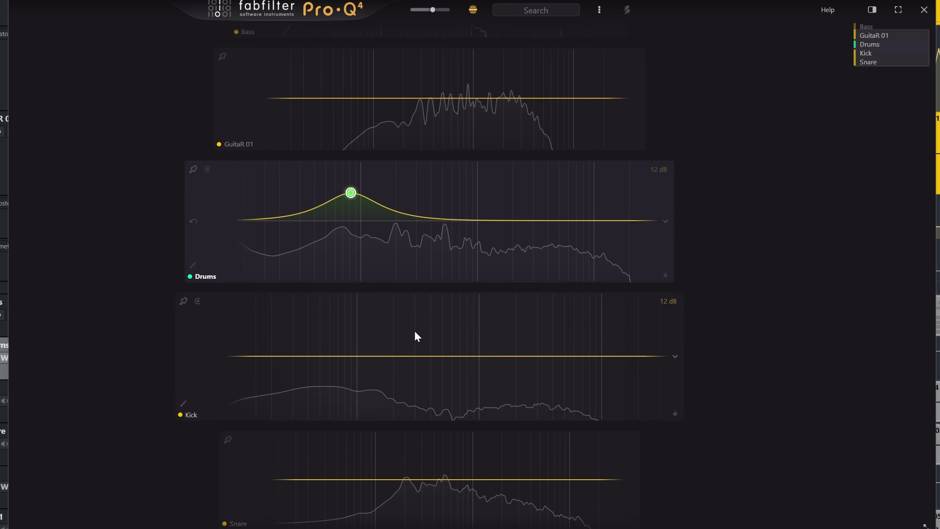
- Scroll through the Pro-Q instance list to reach the Snare instance
{"action": "scroll", "coordinate": [185, 291], "scroll_direction": "up", "scroll_amount": 1}
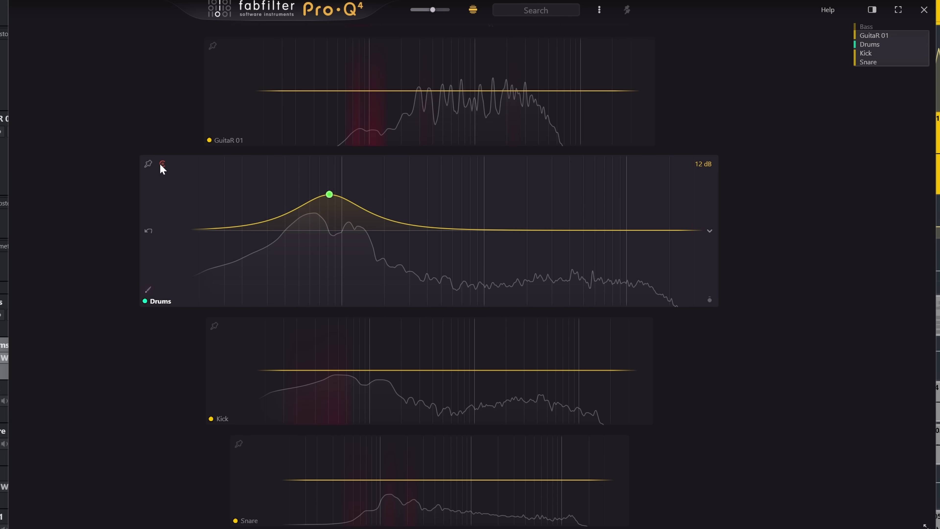
{"action": "scroll", "coordinate": [353, 368], "scroll_direction": "down", "scroll_amount": 1}
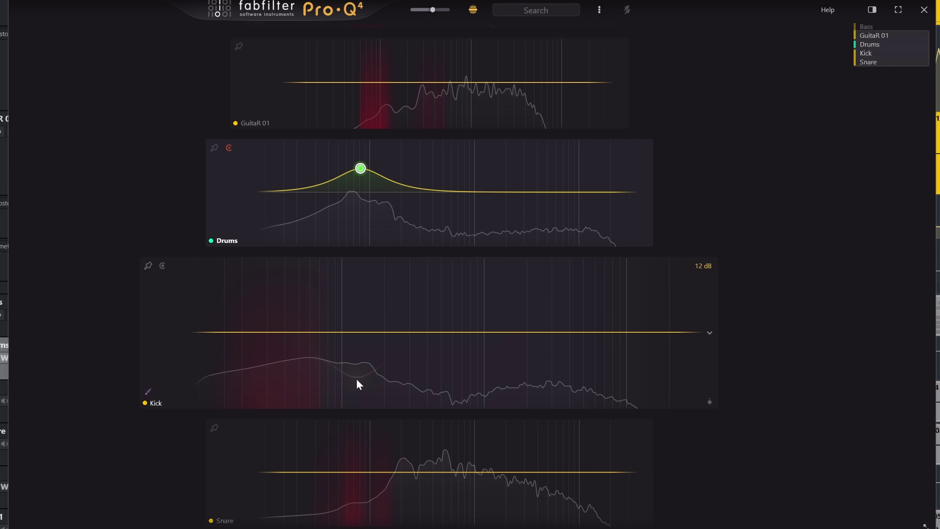
{"action": "scroll", "coordinate": [347, 453], "scroll_direction": "down", "scroll_amount": 1}
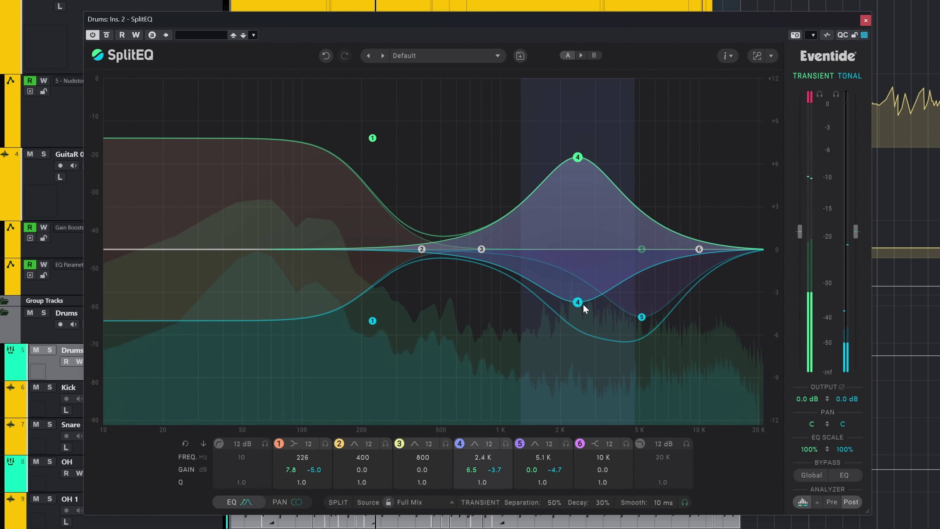
- Drag SplitEQ band 1's tonal node from a -5 dB cut to a +6.9 dB boost at 595 Hz
{"action": "left_click_drag", "start_coordinate": [355, 322], "coordinate": [451, 153]}
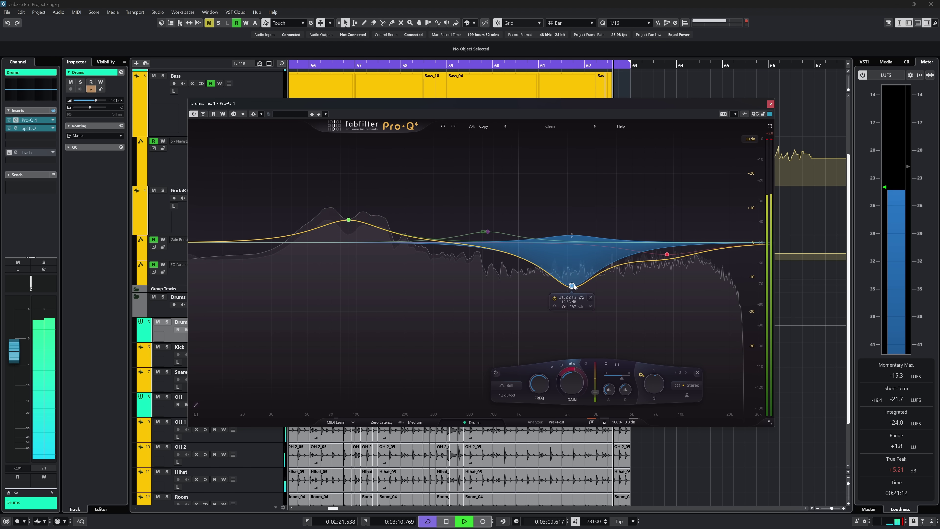
- Set the blue bell band to Mid-only processing and drag it into a deep cut near 72 Hz
{"action": "left_click", "coordinate": [697, 370]}
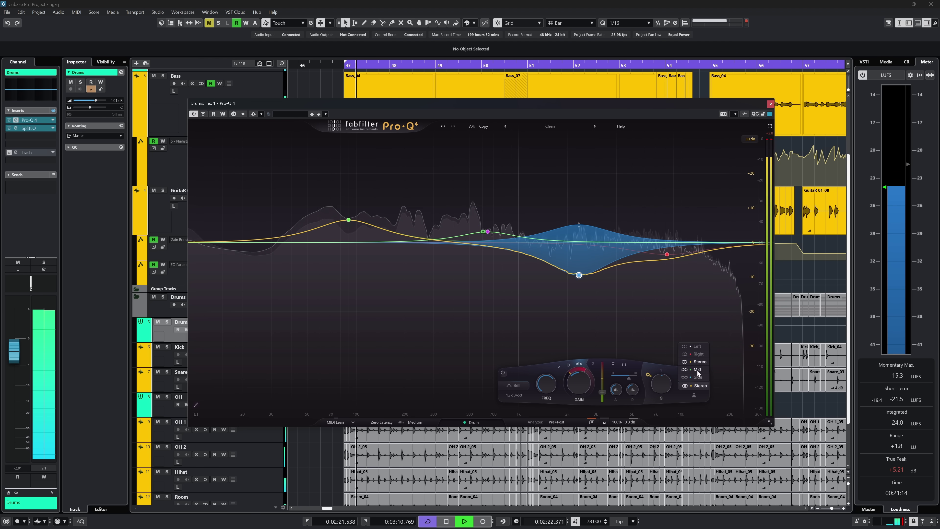
{"action": "left_click_drag", "start_coordinate": [579, 274], "coordinate": [326, 343]}
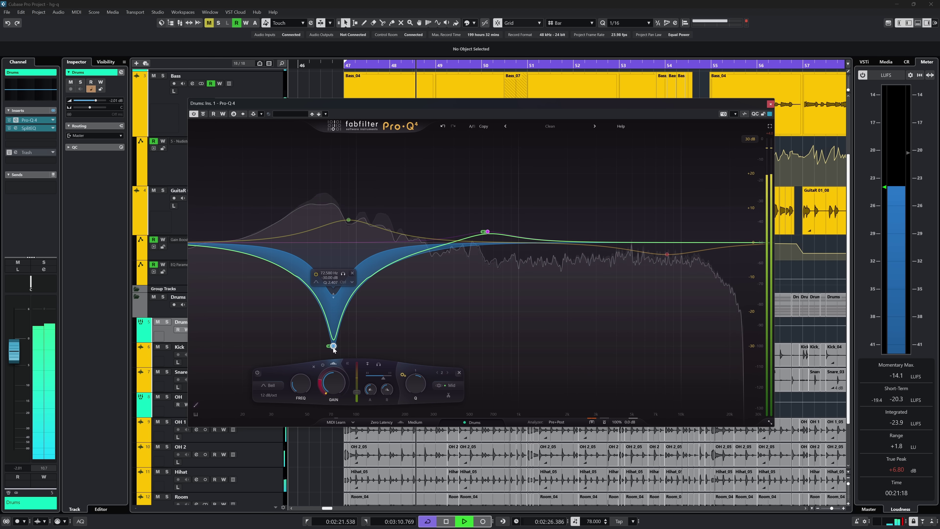